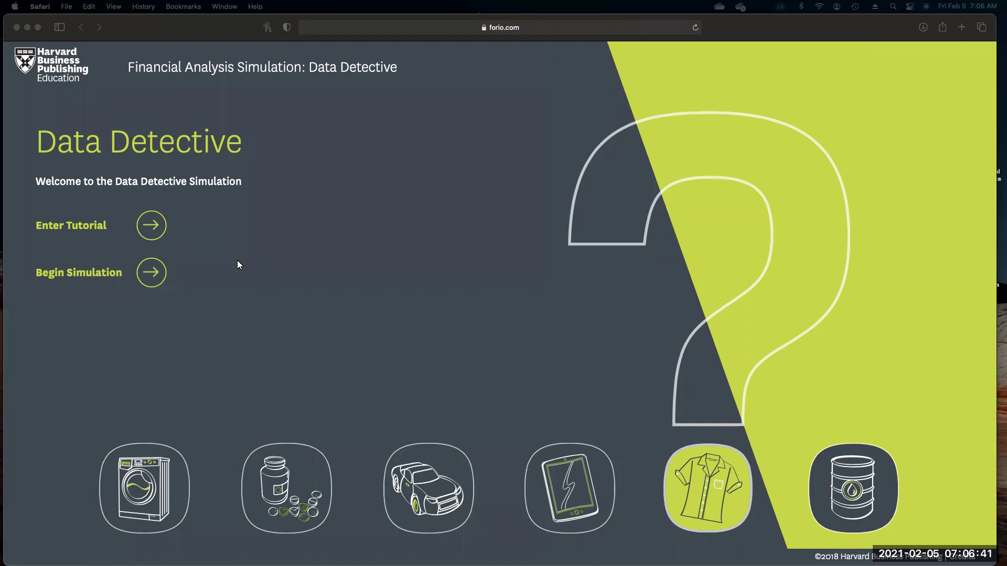
Begin the Data Detective simulation and expand the answer to 'Why do I need to indicate my confidence?'
{"action": "left_click", "coordinate": [155, 275]}
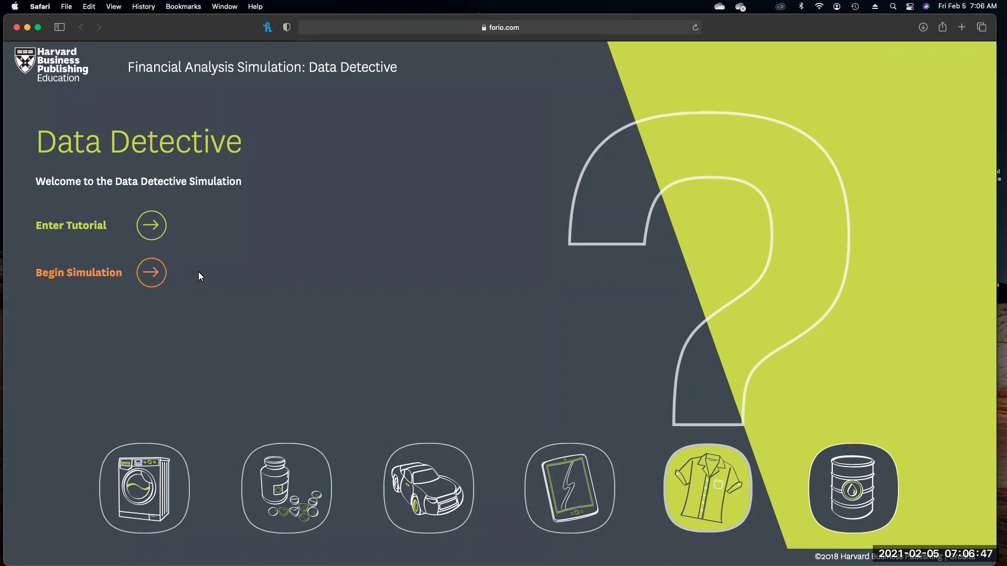
{"action": "left_click", "coordinate": [98, 274]}
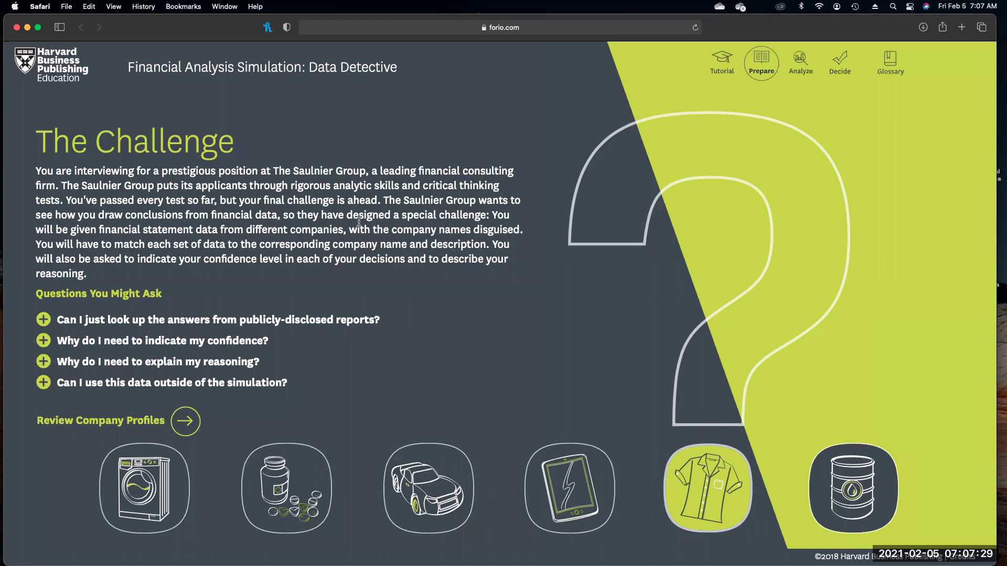
{"action": "left_click", "coordinate": [44, 341]}
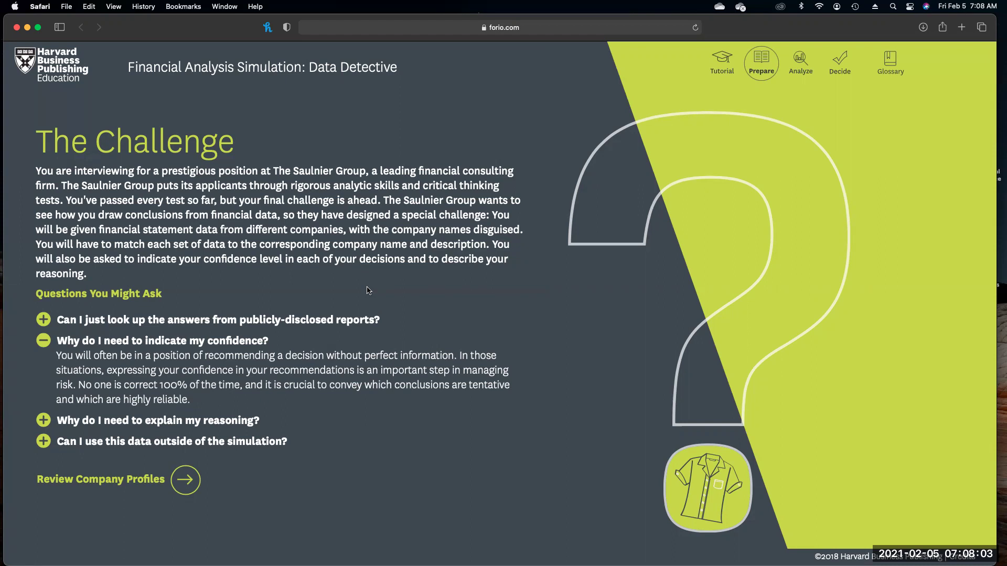
Expand 'Why do I need to explain my reasoning?' and continue to the company profiles page
{"action": "left_click", "coordinate": [55, 421]}
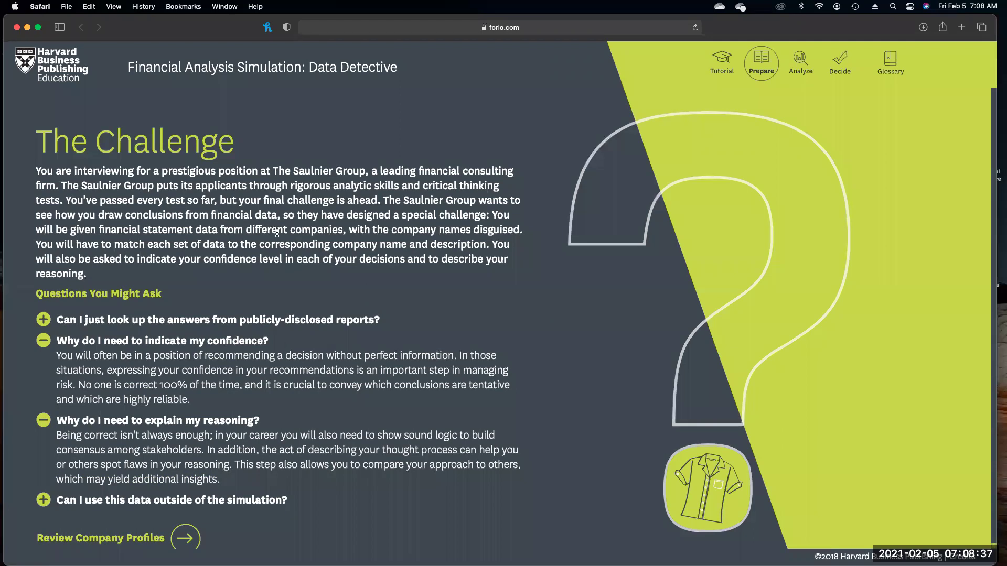
{"action": "scroll", "coordinate": [272, 225], "scroll_direction": "down", "scroll_amount": 1}
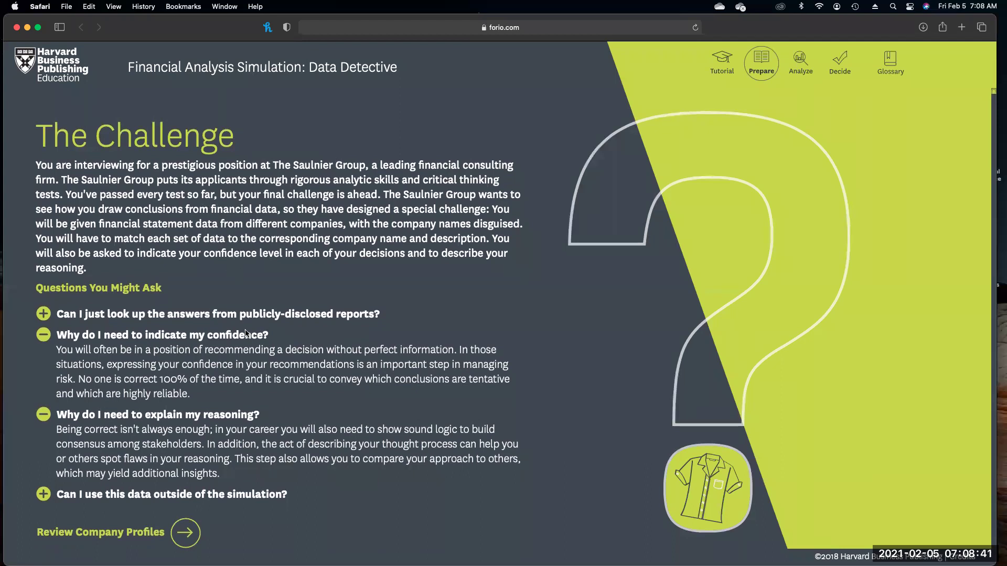
{"action": "left_click", "coordinate": [187, 532]}
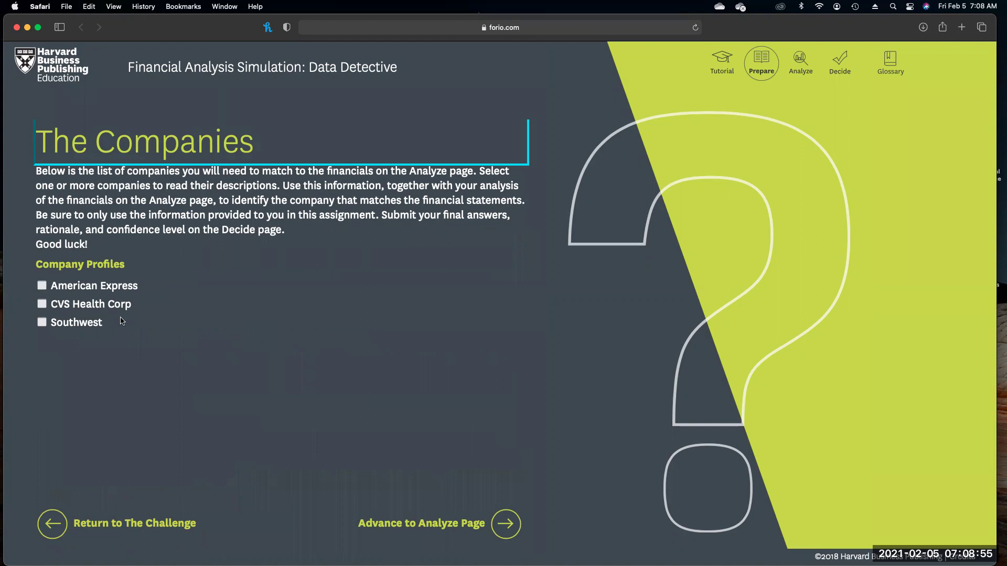
Read the American Express, CVS Health Corp and Southwest profiles, closing the panels afterward
{"action": "left_click", "coordinate": [41, 286]}
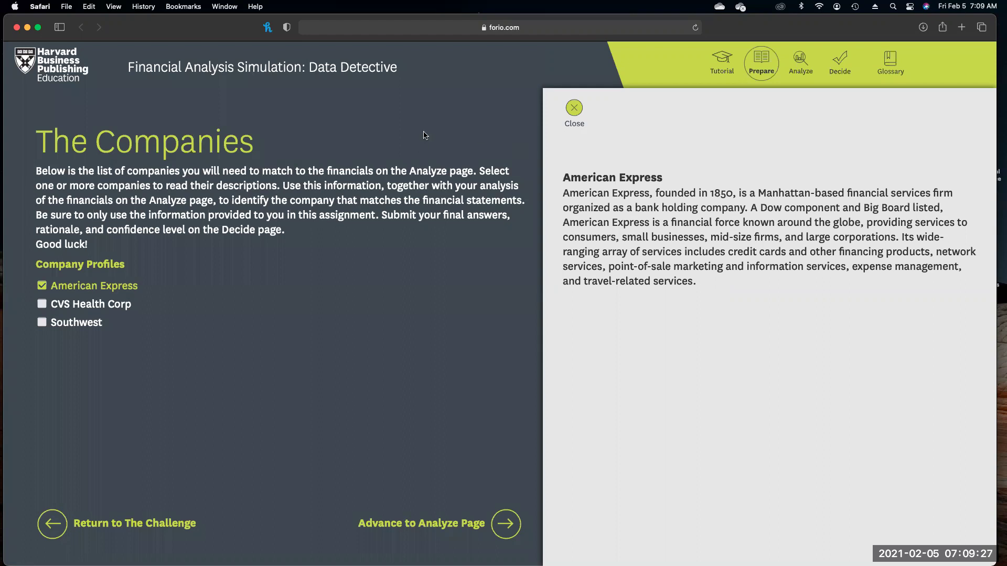
{"action": "left_click", "coordinate": [574, 110]}
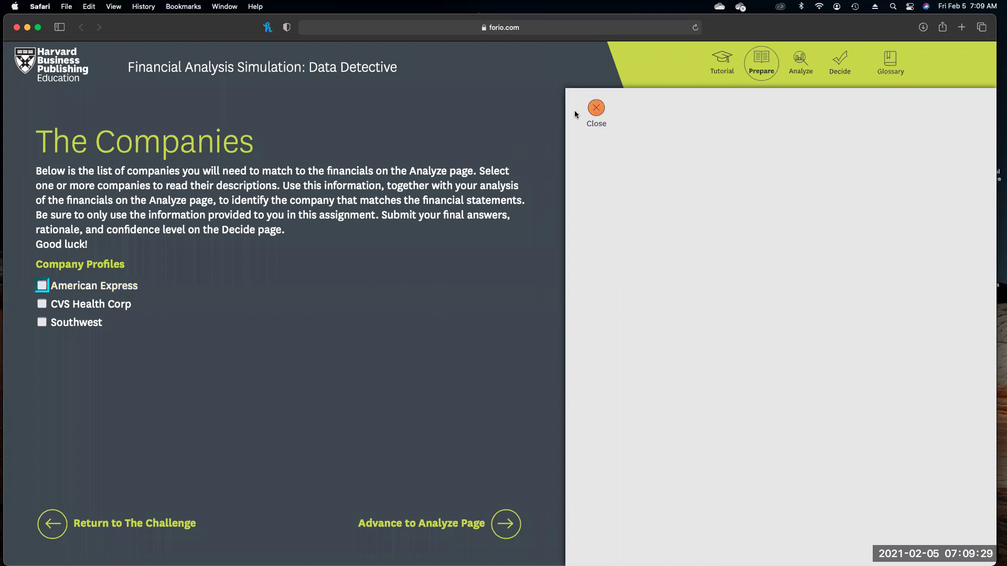
{"action": "left_click", "coordinate": [42, 304]}
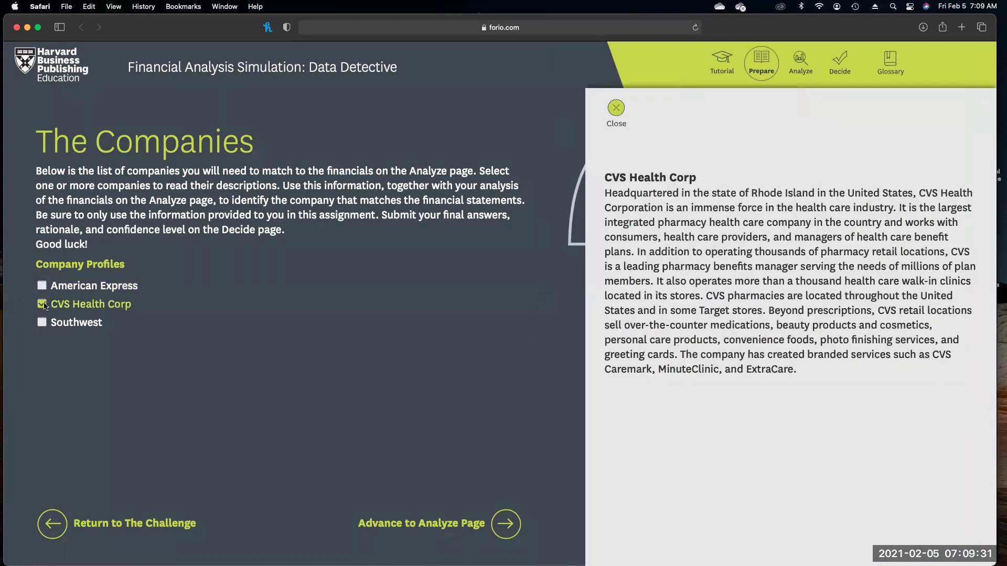
{"action": "left_click", "coordinate": [42, 322]}
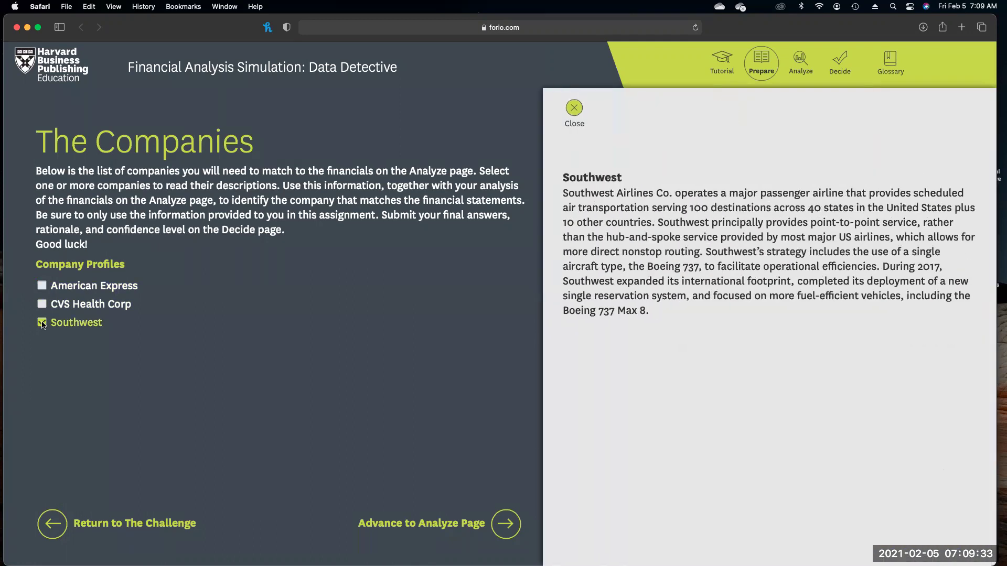
{"action": "left_click", "coordinate": [42, 322]}
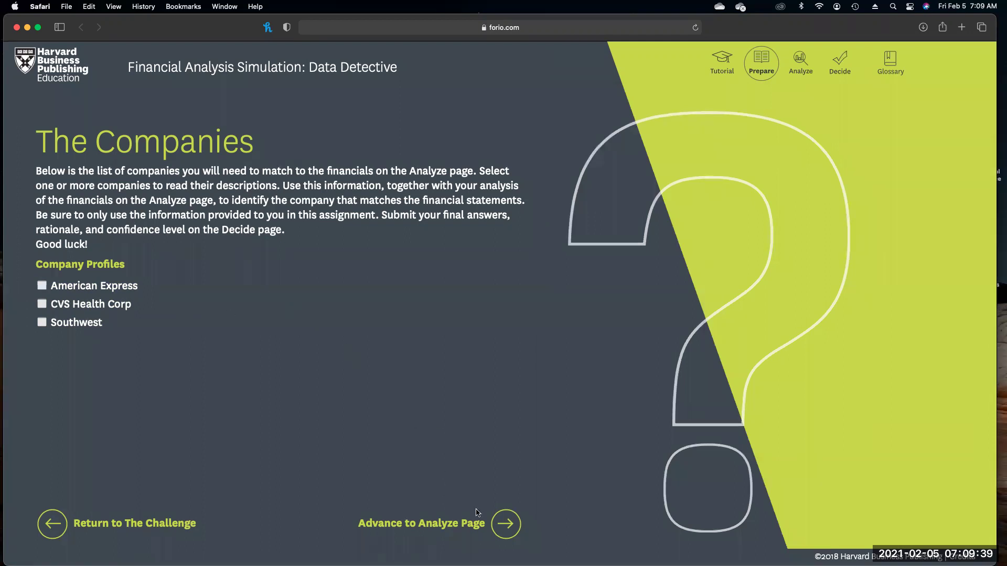
Advance to the Analyze page and expand the Balance Sheet and Income Statement rows
{"action": "left_click", "coordinate": [505, 525]}
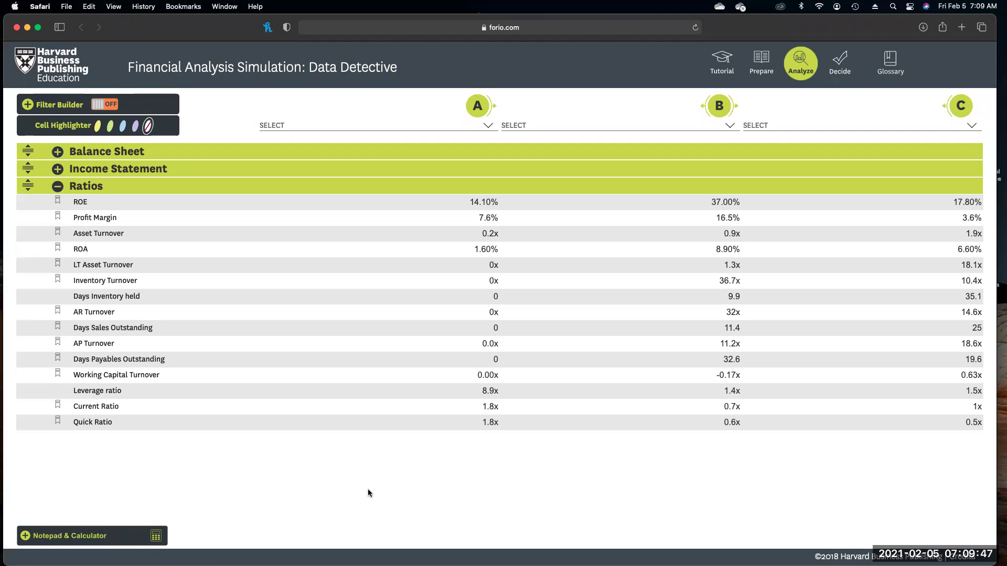
{"action": "left_click", "coordinate": [58, 151]}
{"action": "scroll", "coordinate": [90, 178], "scroll_direction": "down", "scroll_amount": 5}
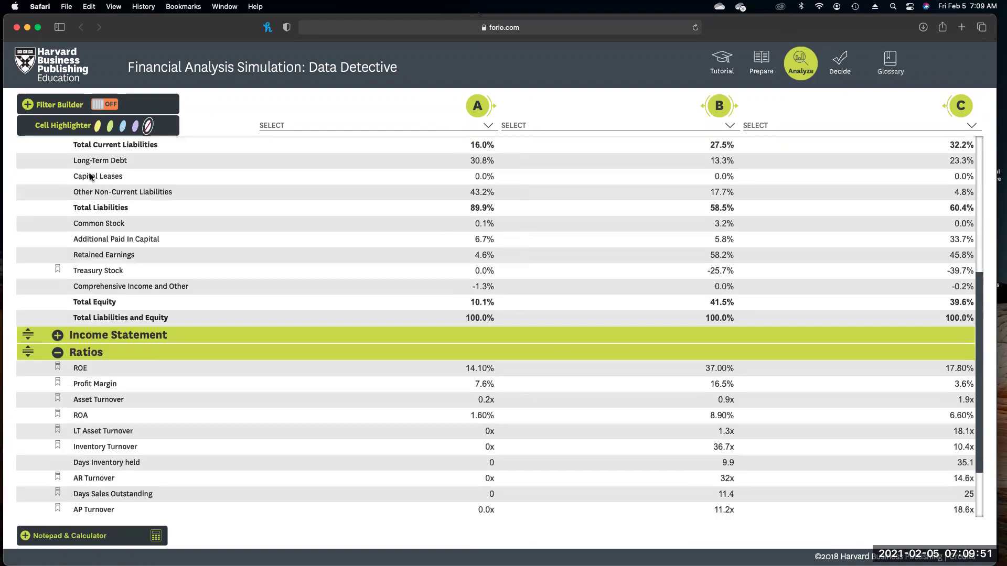
{"action": "left_click", "coordinate": [58, 335]}
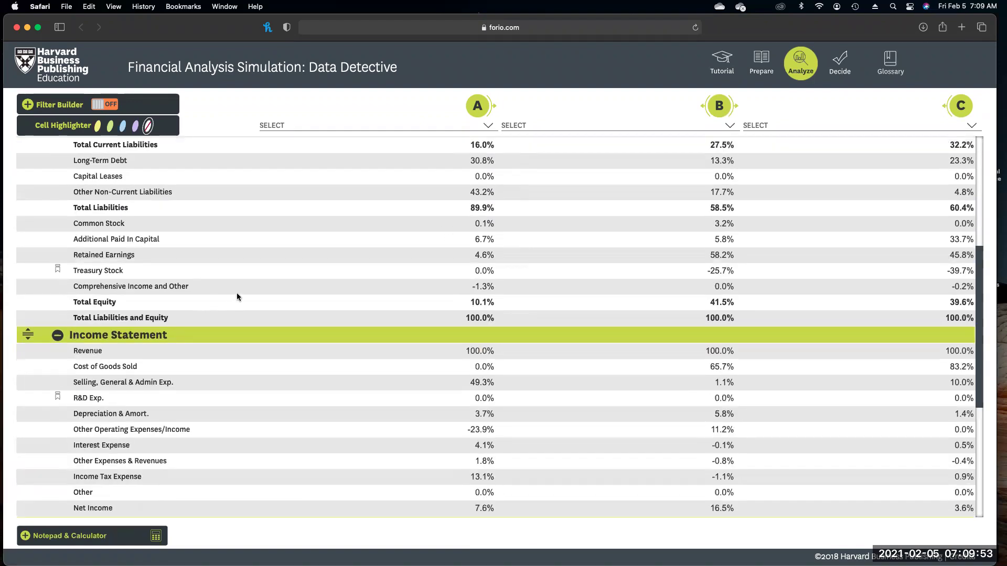
{"action": "scroll", "coordinate": [237, 293], "scroll_direction": "down", "scroll_amount": 5}
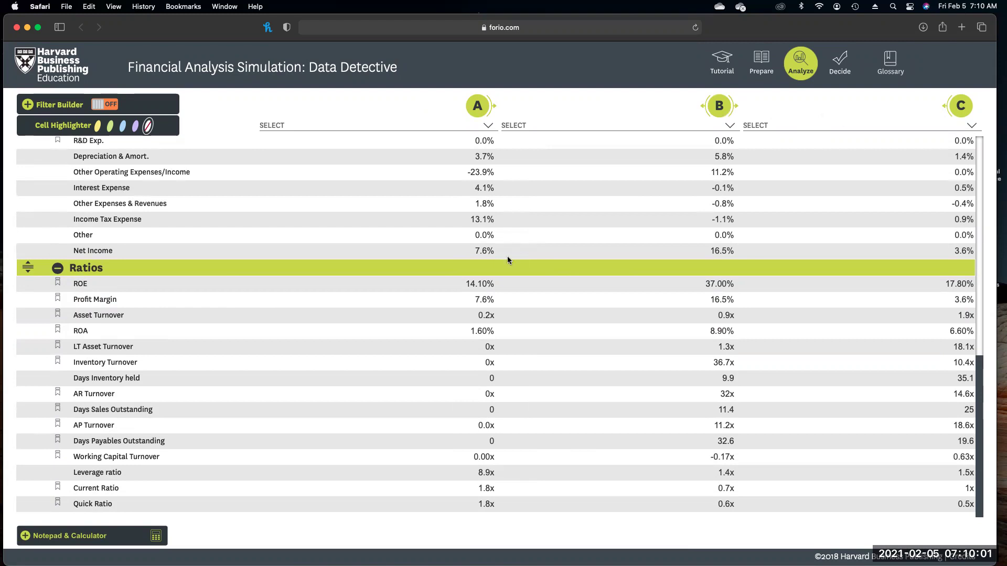
Scroll the Analyze table down to the Ratios section showing ROE for companies A, B and C
{"action": "scroll", "coordinate": [508, 258], "scroll_direction": "up", "scroll_amount": 15}
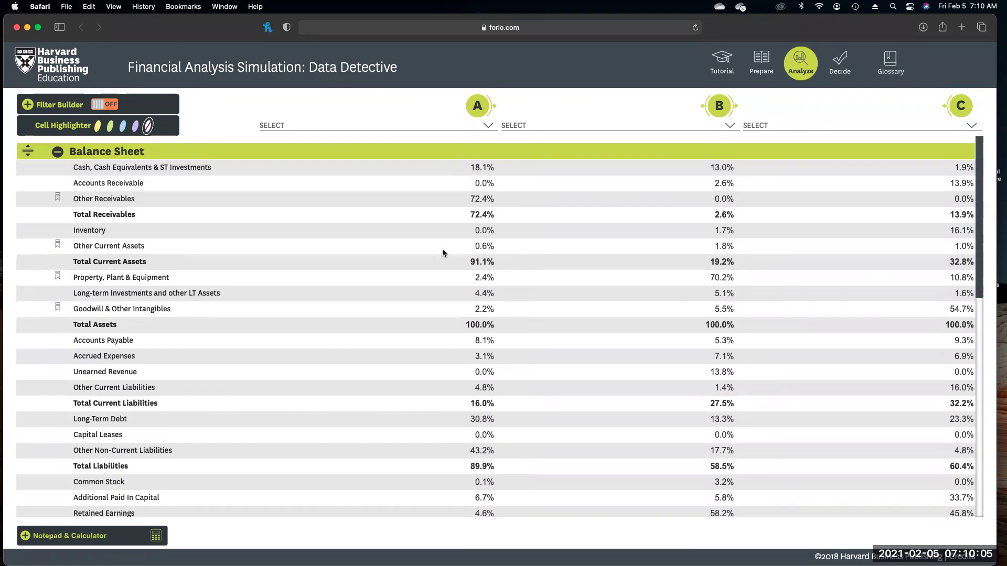
{"action": "scroll", "coordinate": [344, 264], "scroll_direction": "down", "scroll_amount": 5}
{"action": "scroll", "coordinate": [344, 264], "scroll_direction": "down", "scroll_amount": 4}
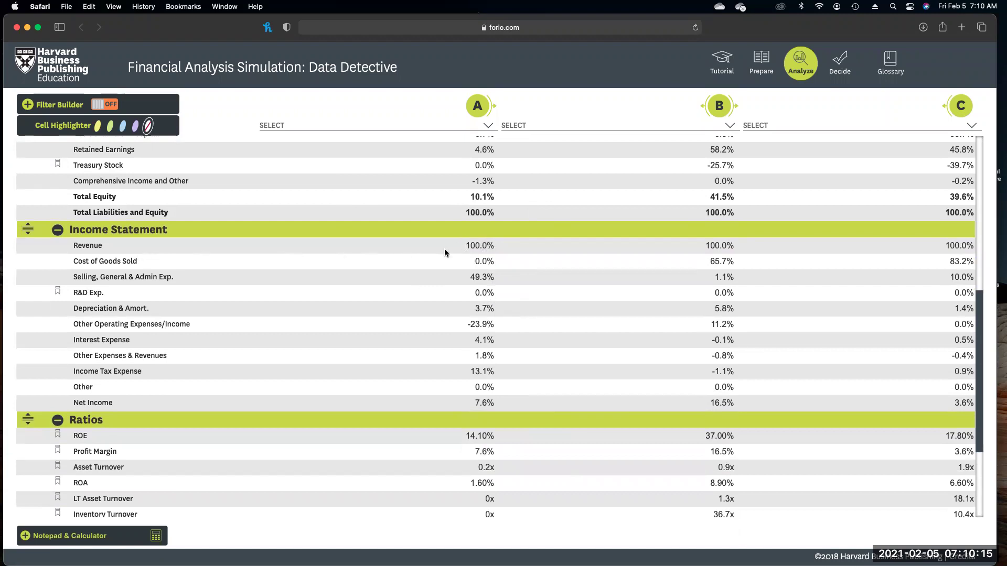
{"action": "scroll", "coordinate": [748, 302], "scroll_direction": "up", "scroll_amount": 10}
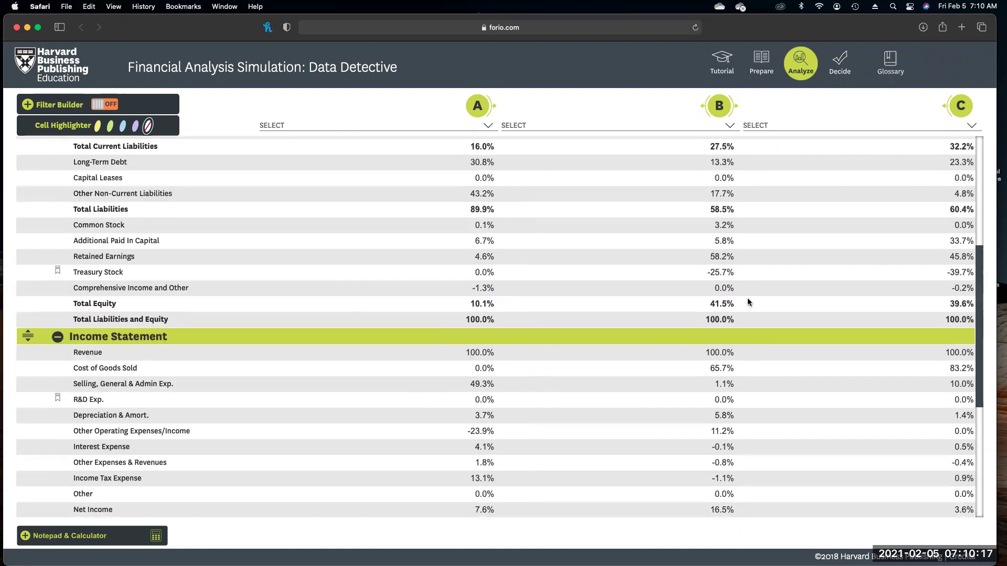
{"action": "scroll", "coordinate": [747, 298], "scroll_direction": "up", "scroll_amount": 2}
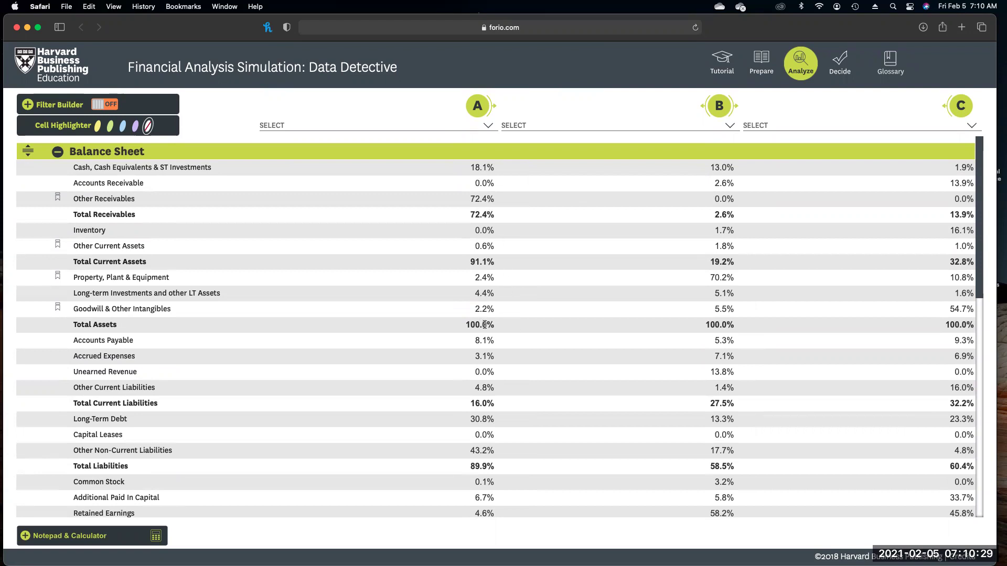
{"action": "scroll", "coordinate": [485, 325], "scroll_direction": "down", "scroll_amount": 3}
{"action": "scroll", "coordinate": [583, 354], "scroll_direction": "down", "scroll_amount": 10}
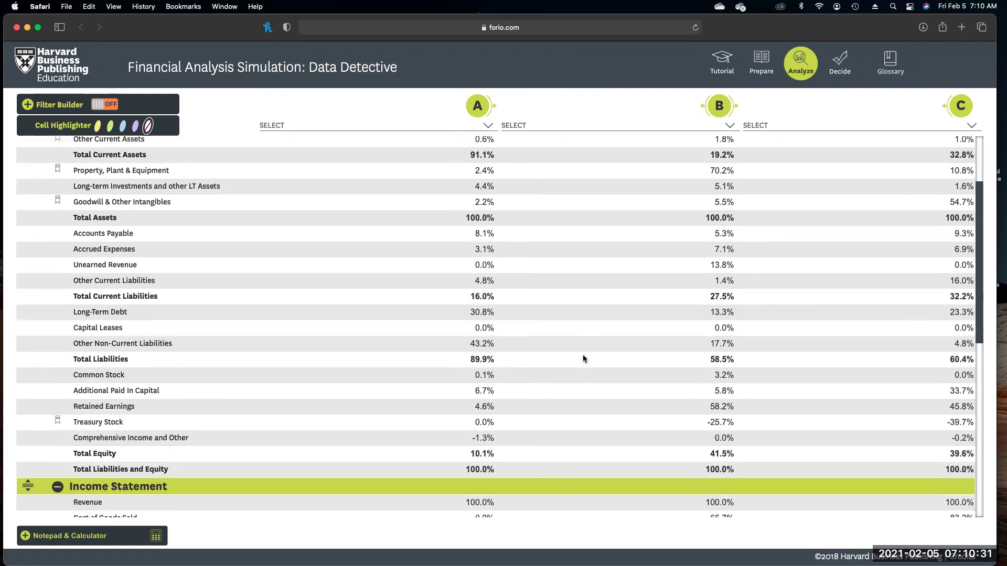
{"action": "scroll", "coordinate": [583, 356], "scroll_direction": "down", "scroll_amount": 4}
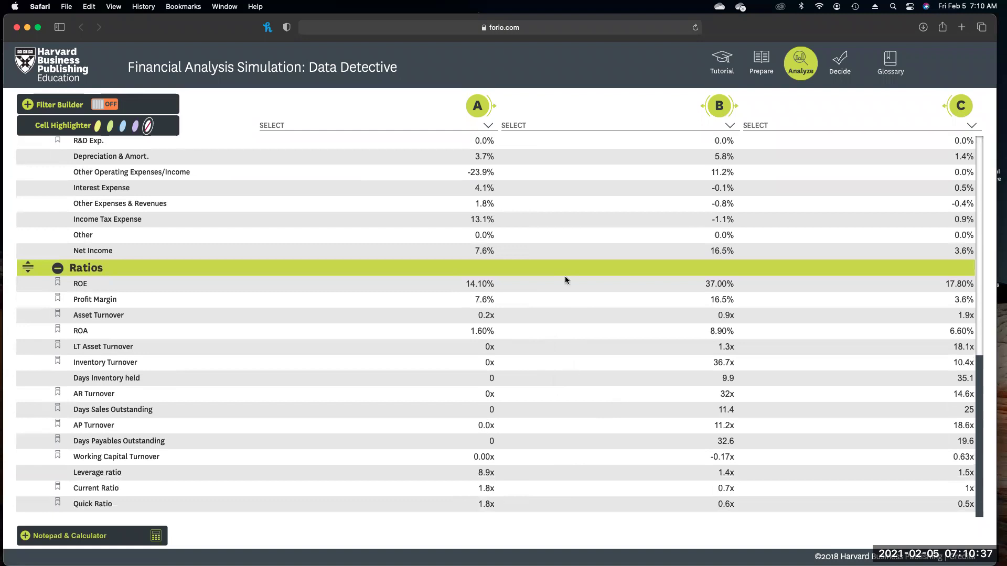
Match column A to Southwest, column B to American Express and column C to CVS Health Corp
{"action": "left_click", "coordinate": [285, 125]}
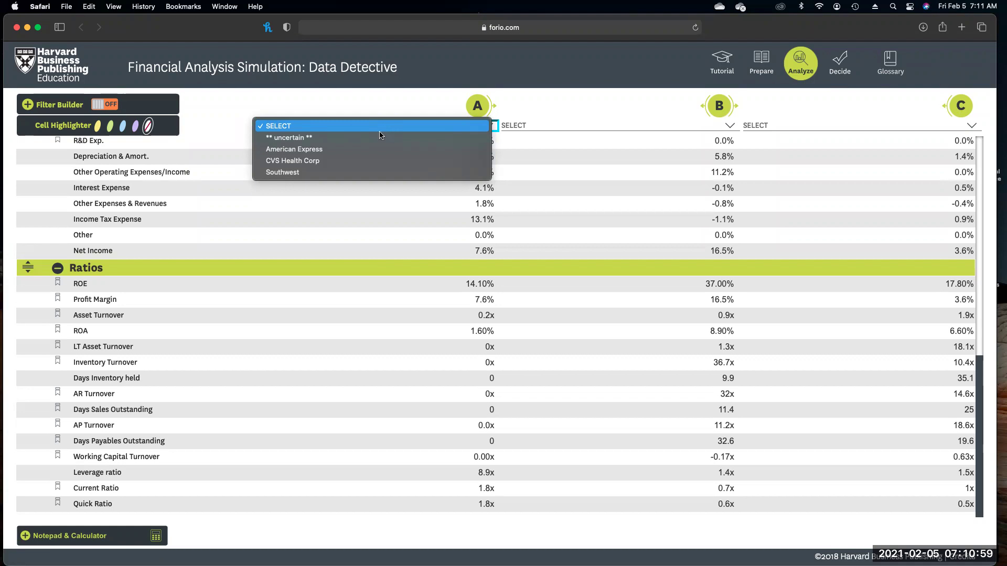
{"action": "left_click", "coordinate": [369, 173]}
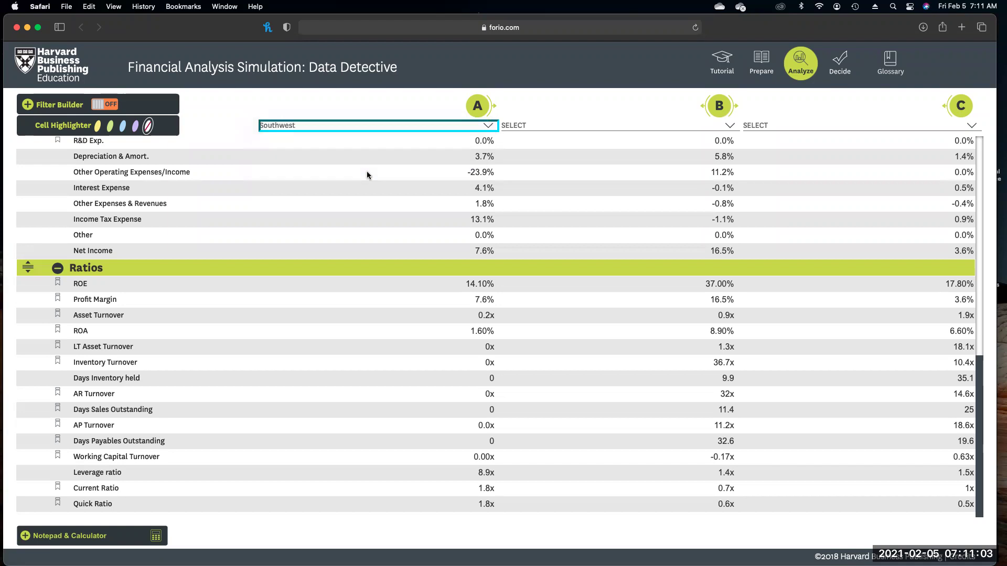
{"action": "left_click", "coordinate": [552, 125]}
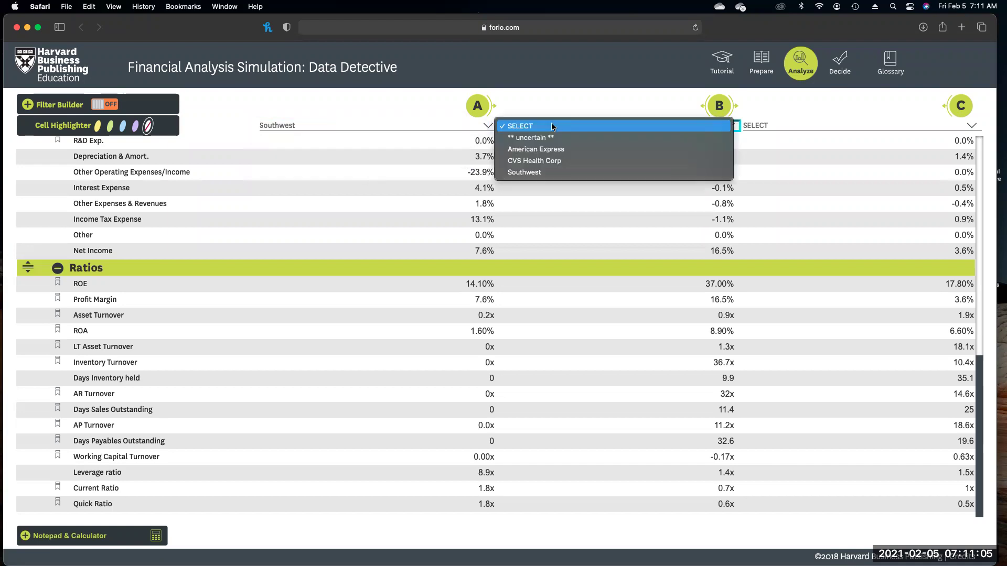
{"action": "left_click", "coordinate": [551, 150]}
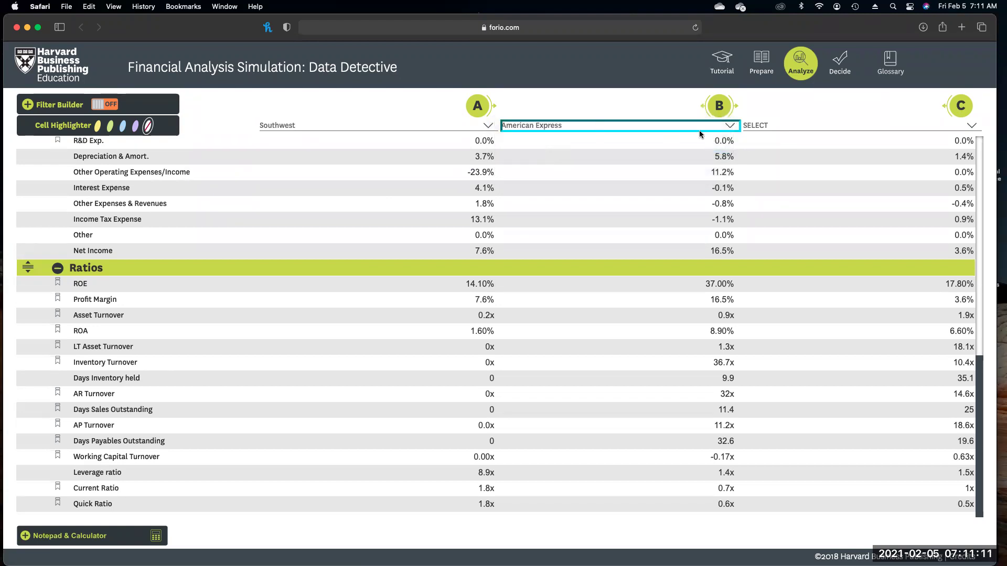
{"action": "left_click", "coordinate": [753, 129]}
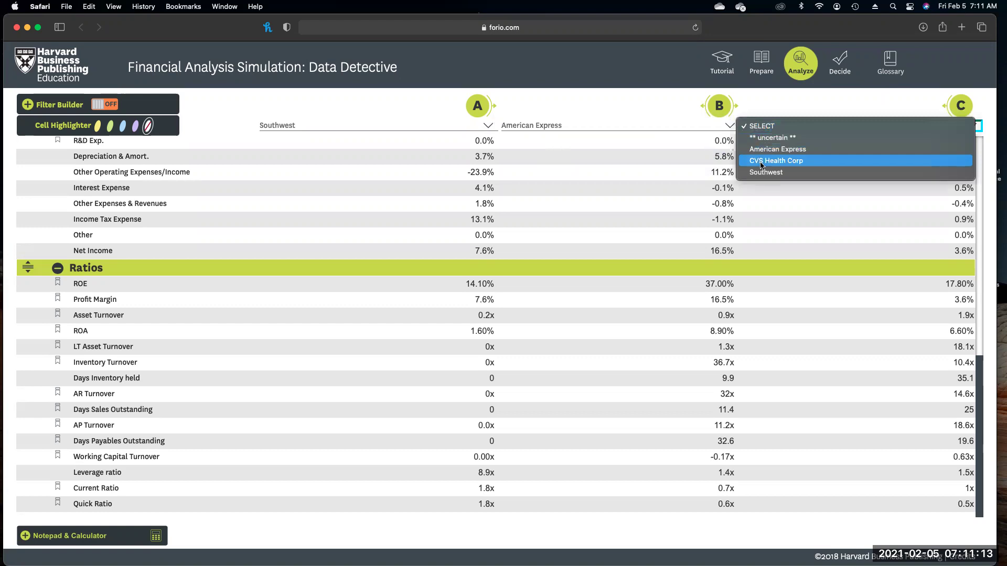
{"action": "left_click", "coordinate": [761, 163]}
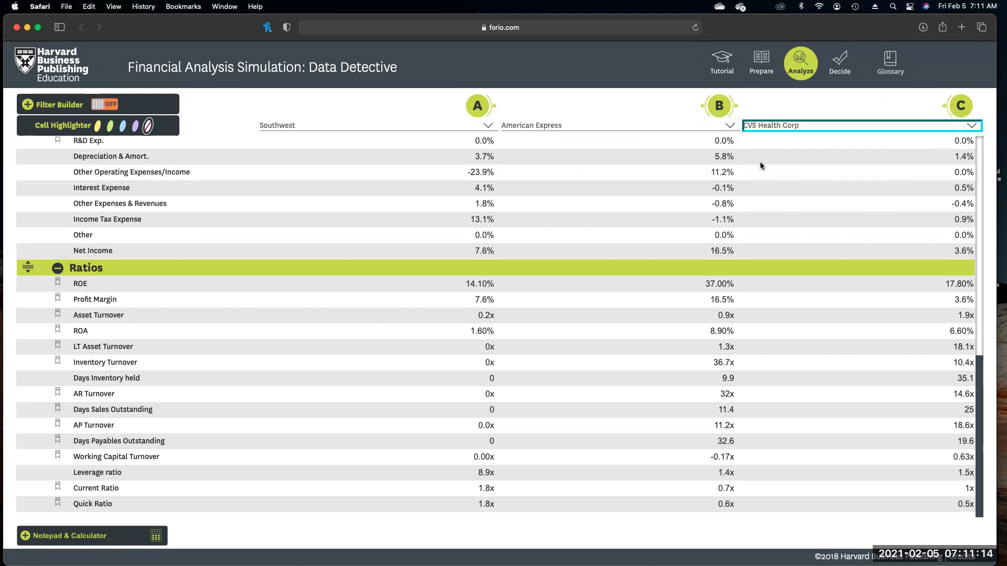
On the Decide page, keep Southwest as match A and set its confidence to the highest level
{"action": "left_click", "coordinate": [837, 66]}
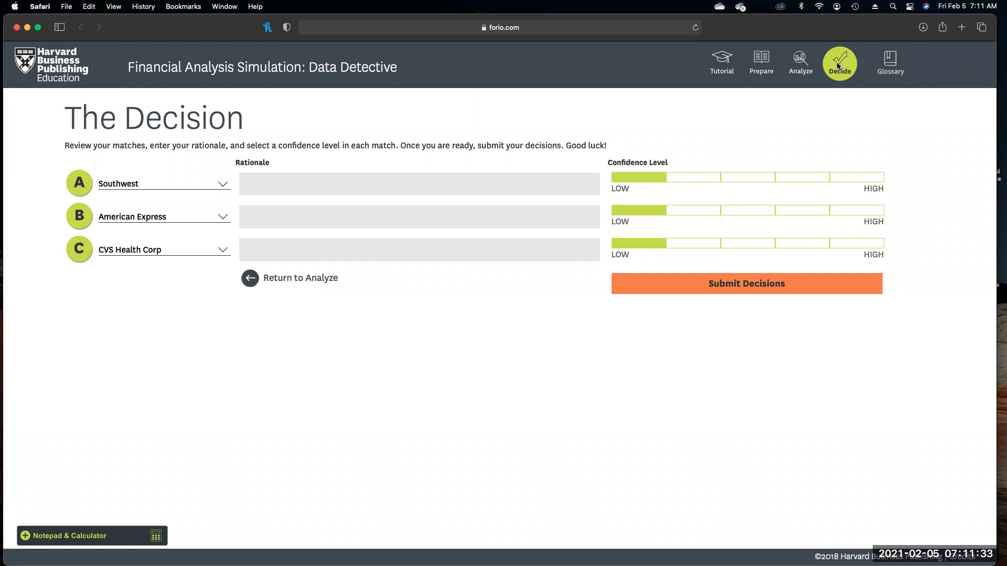
{"action": "left_click", "coordinate": [223, 183]}
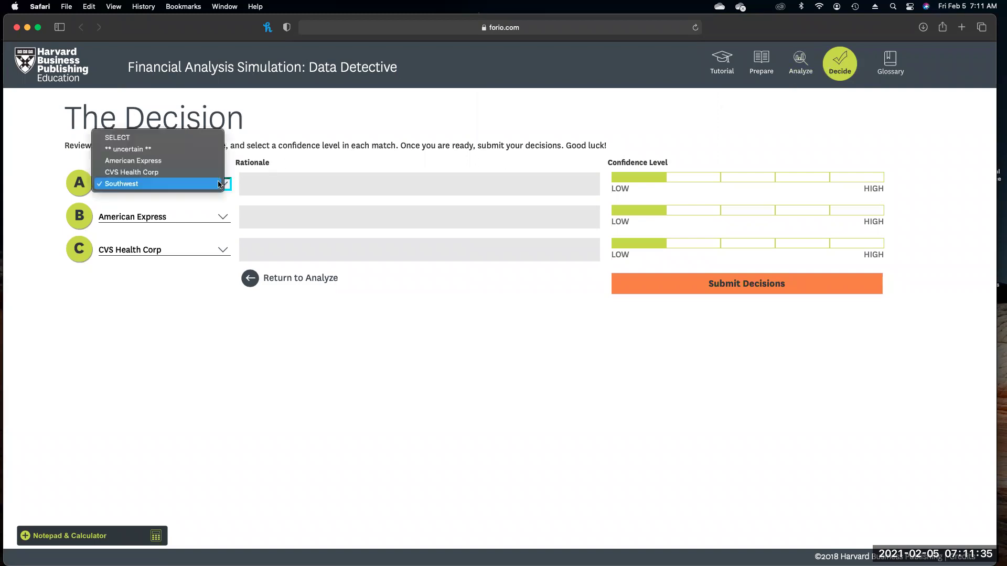
{"action": "left_click", "coordinate": [220, 184]}
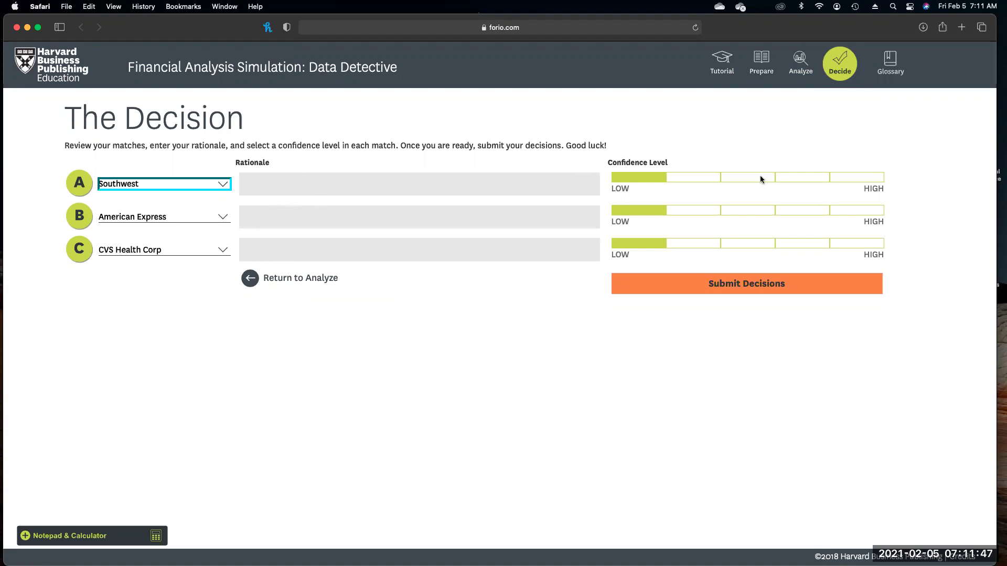
{"action": "left_click", "coordinate": [879, 181]}
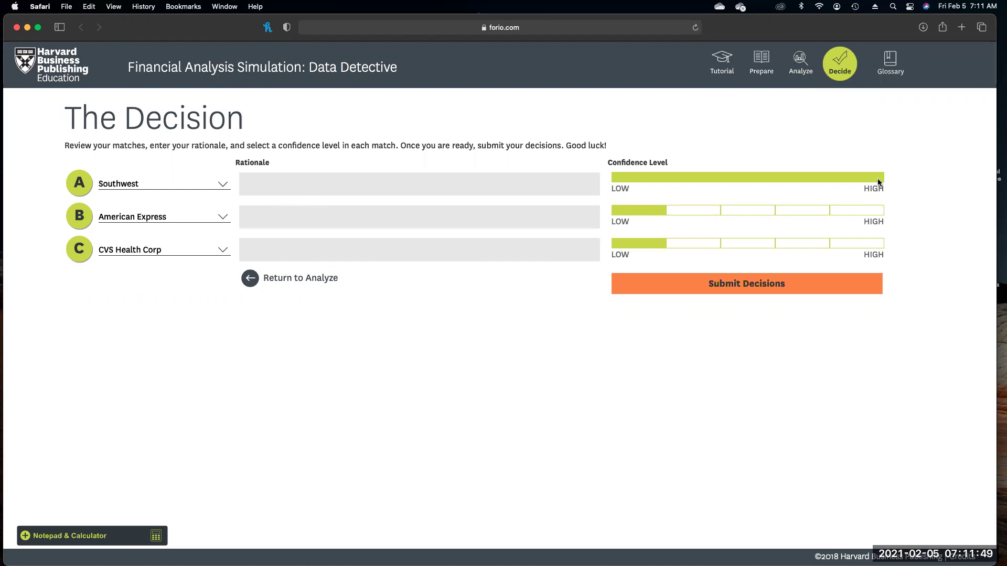
{"action": "left_click", "coordinate": [330, 186]}
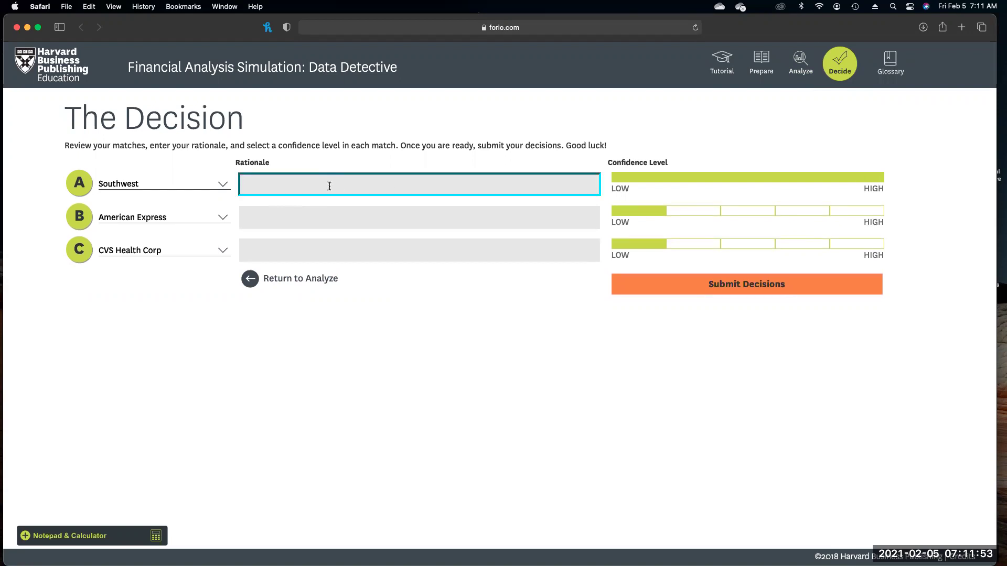
Enter rationales 'd/e ratio in -line with the airline industry' for Southwest and 'o cogs' for American Express
{"action": "type", "text": "d/e ratio in -line with the airline industry"}
{"action": "left_click", "coordinate": [300, 213]}
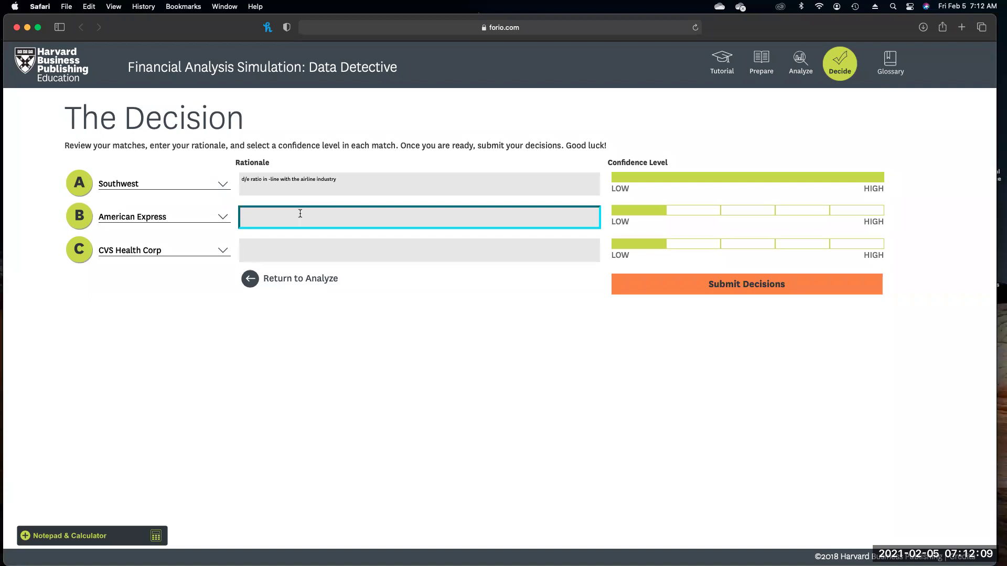
{"action": "type", "text": "o cogs"}
Set American Express confidence to the fourth level and CVS Health Corp to the third
{"action": "left_click", "coordinate": [329, 240]}
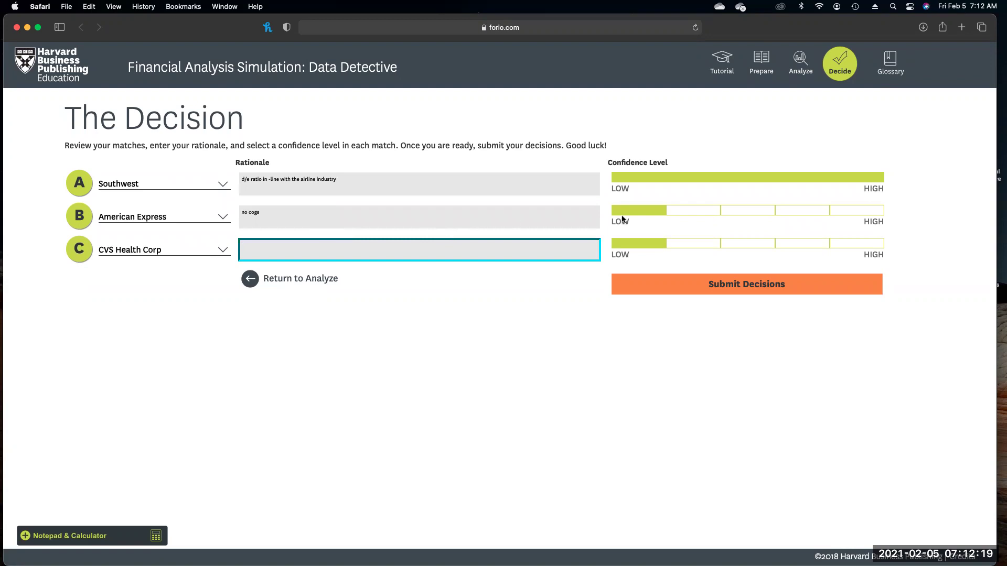
{"action": "left_click", "coordinate": [791, 211]}
{"action": "left_click", "coordinate": [741, 245]}
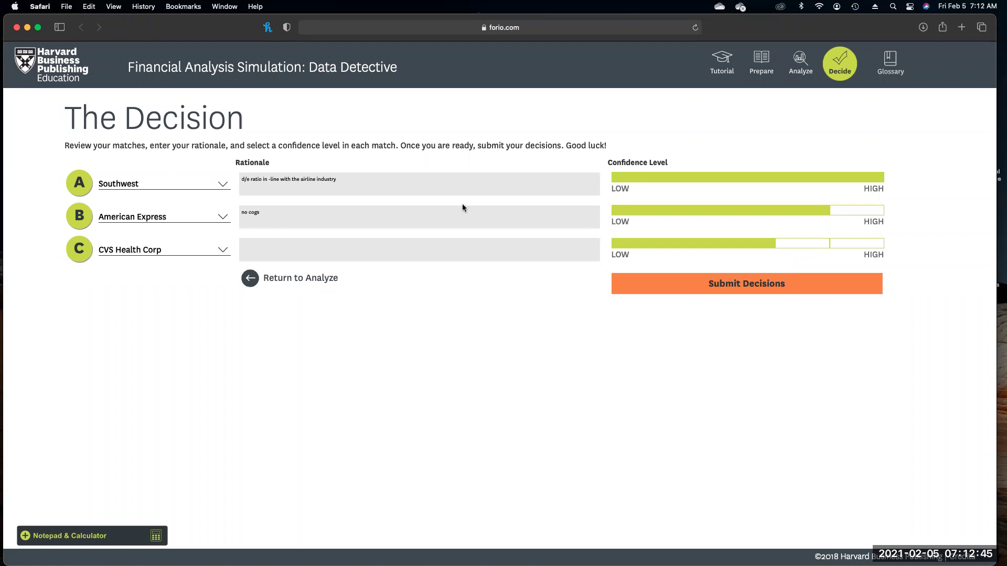
Submit the three decisions, confirm with Yes, and close the success message
{"action": "left_click", "coordinate": [748, 282]}
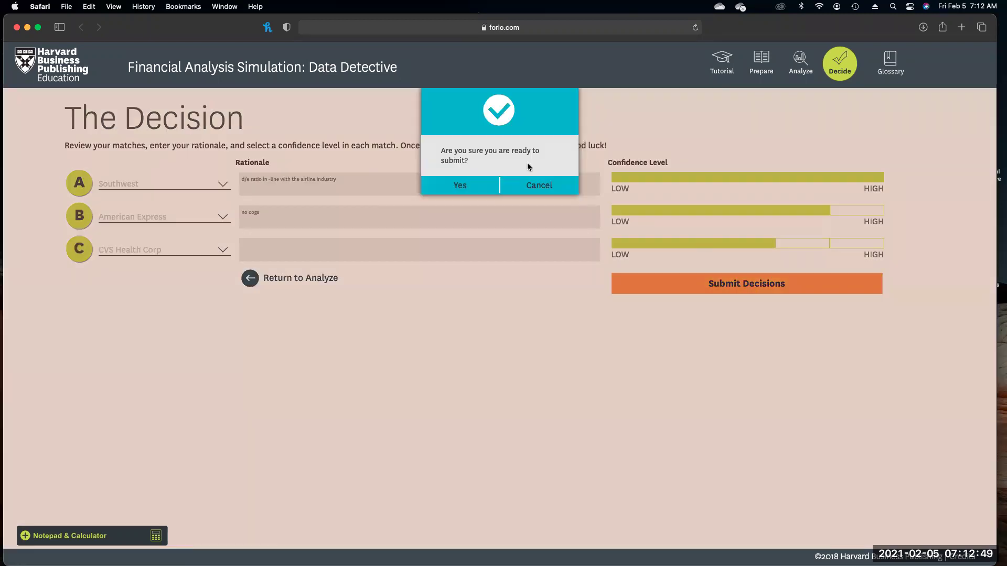
{"action": "left_click", "coordinate": [481, 189]}
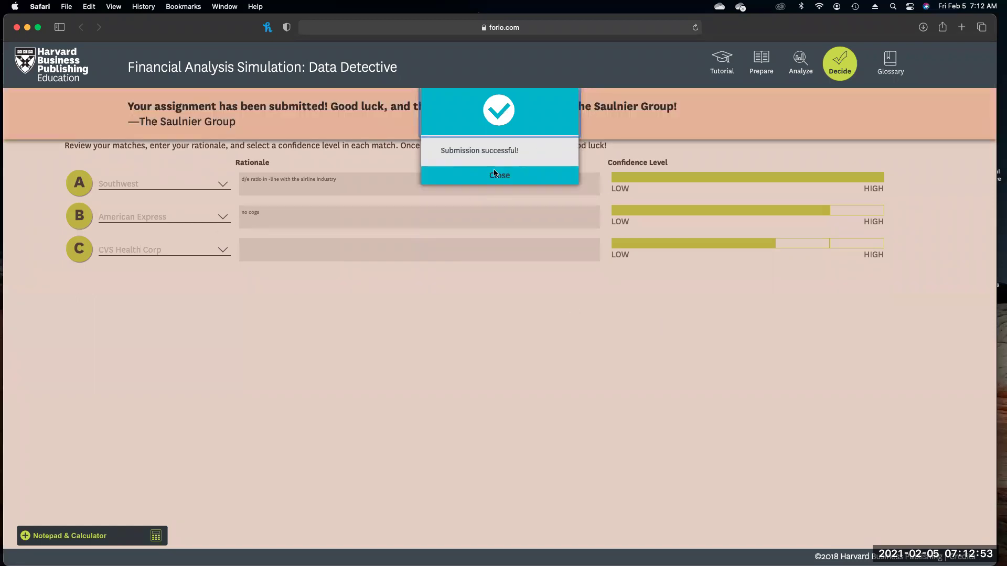
{"action": "left_click", "coordinate": [498, 176]}
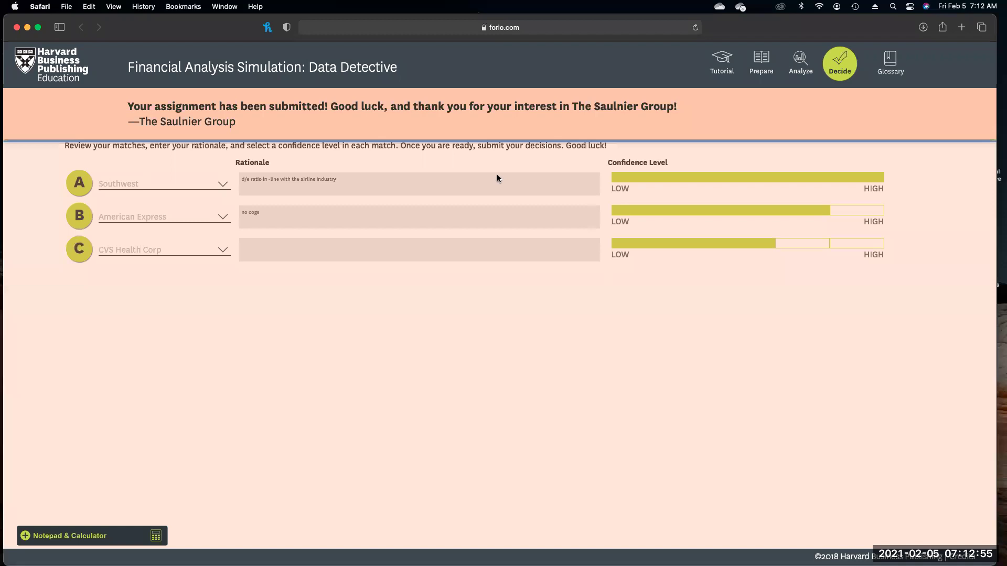